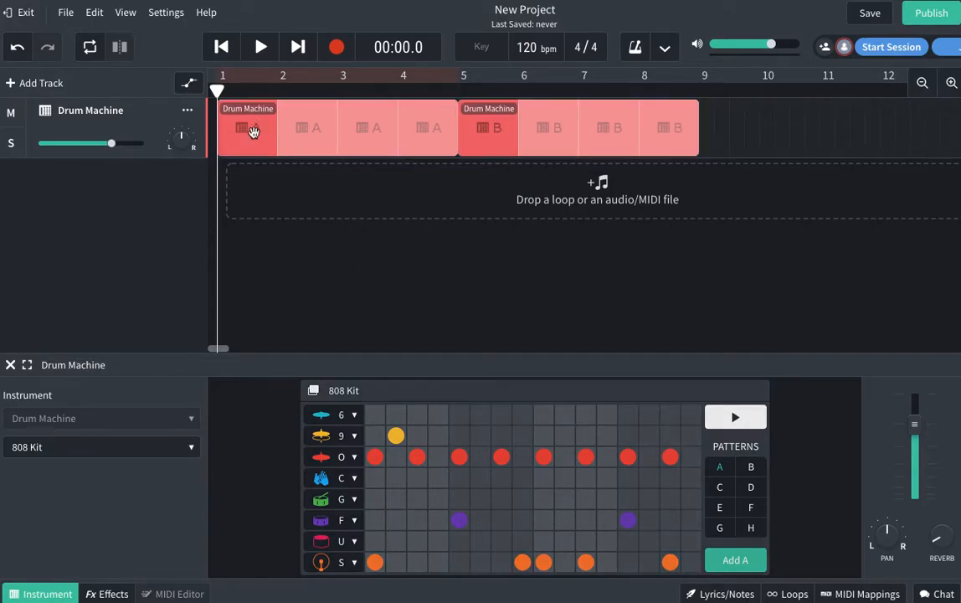
Delete the pattern B region from the Drum Machine track and play back the remaining pattern A region.
{"action": "left_click", "coordinate": [493, 134]}
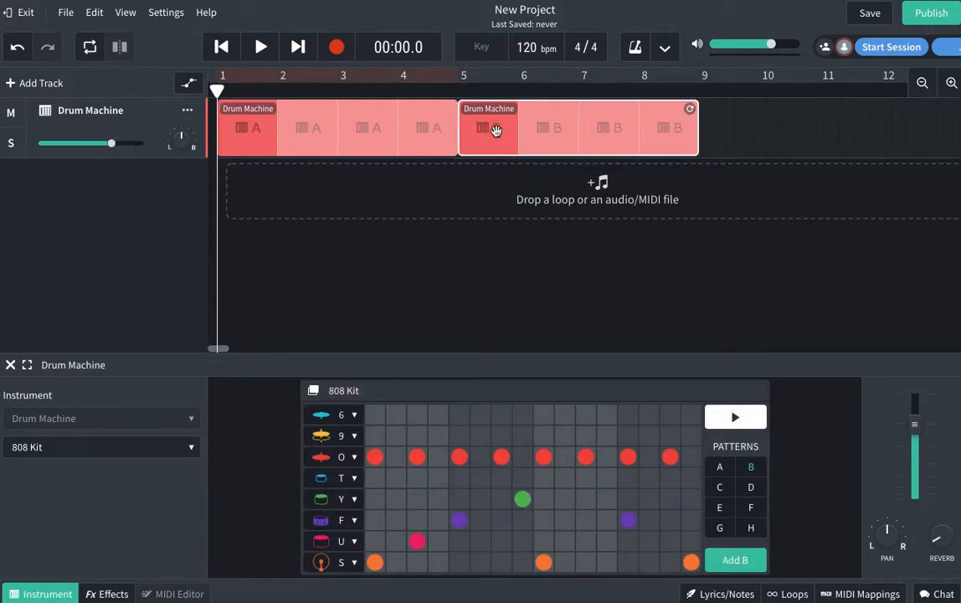
{"action": "key", "text": "Delete"}
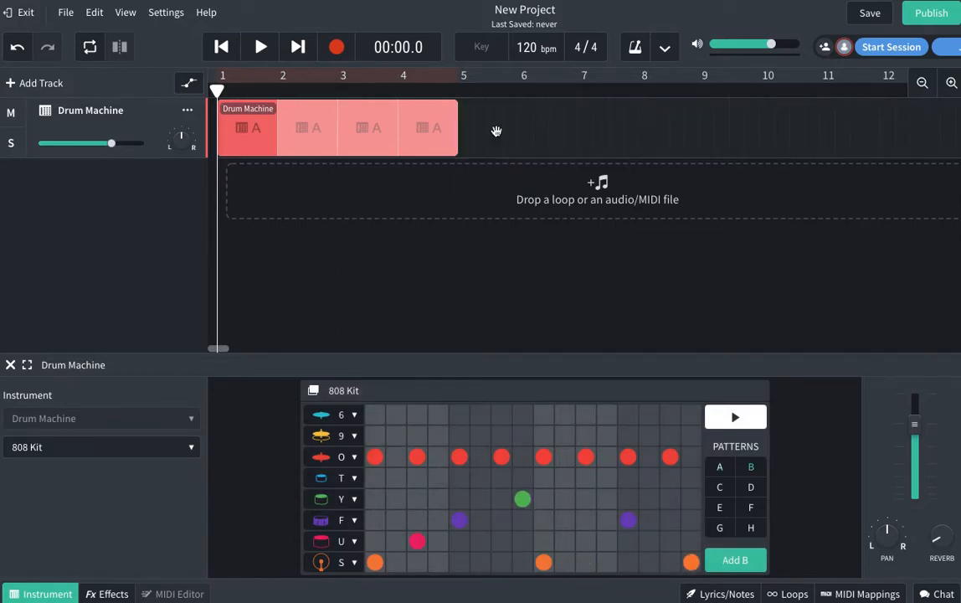
{"action": "left_click", "coordinate": [251, 125]}
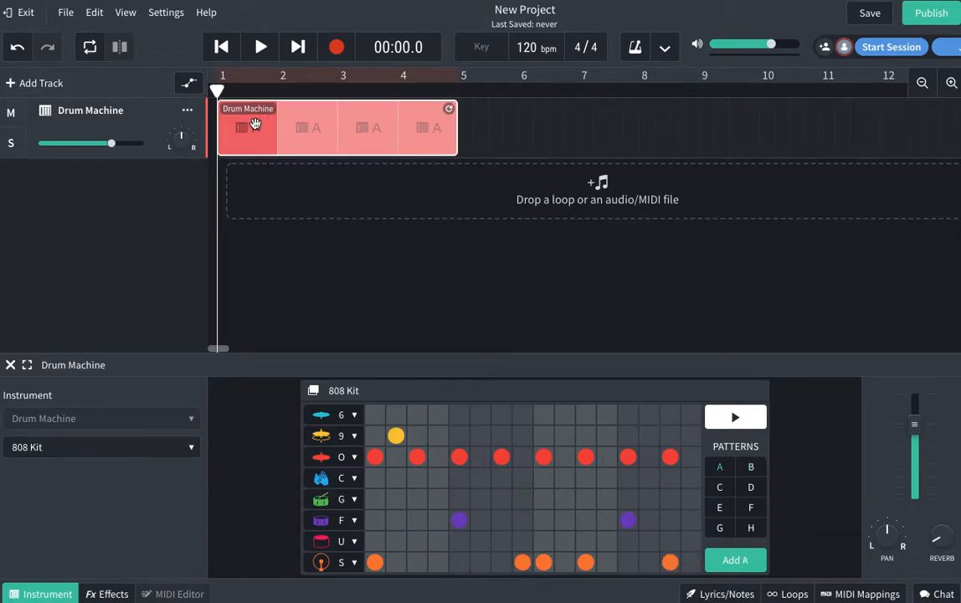
{"action": "left_click", "coordinate": [260, 51]}
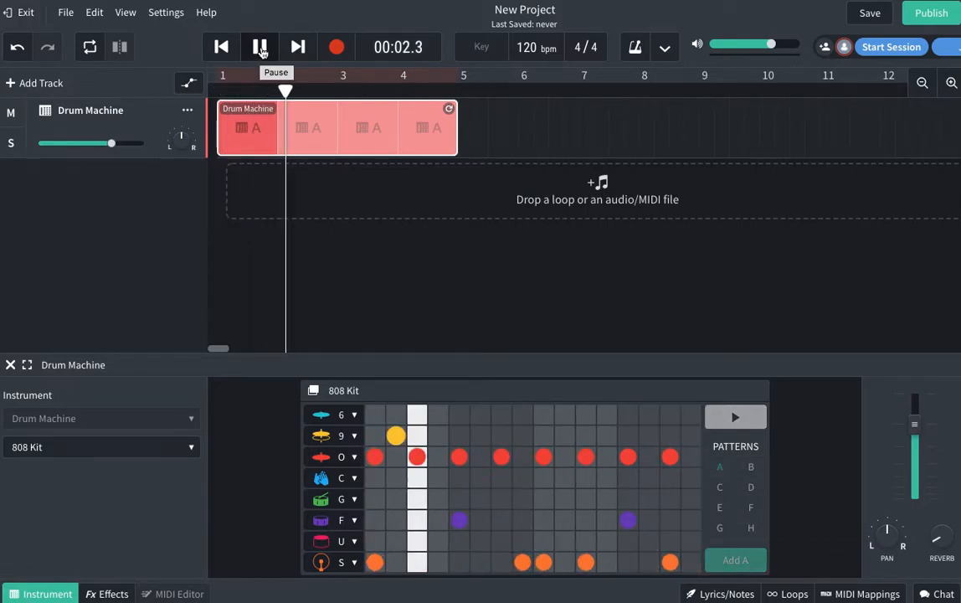
{"action": "left_click", "coordinate": [260, 48]}
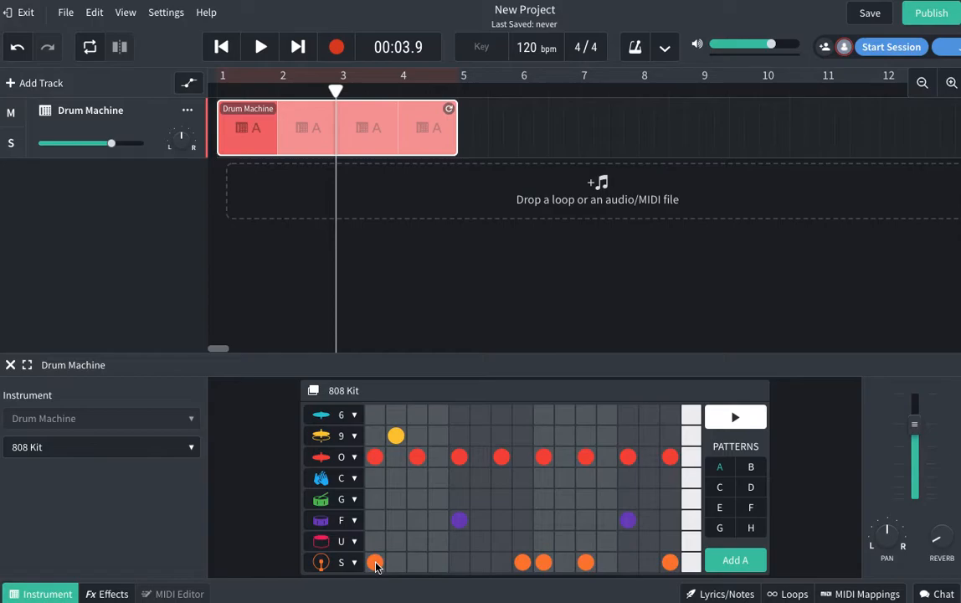
Clear all existing hits from drum pattern A.
{"action": "mouse_move", "coordinate": [376, 562]}
{"action": "left_mouse_down"}
{"action": "mouse_move", "coordinate": [679, 562]}
{"action": "mouse_move", "coordinate": [614, 514]}
{"action": "mouse_move", "coordinate": [424, 521]}
{"action": "left_mouse_up"}
{"action": "mouse_move", "coordinate": [374, 465]}
{"action": "left_mouse_down"}
{"action": "mouse_move", "coordinate": [637, 459]}
{"action": "mouse_move", "coordinate": [398, 445]}
{"action": "left_mouse_up"}
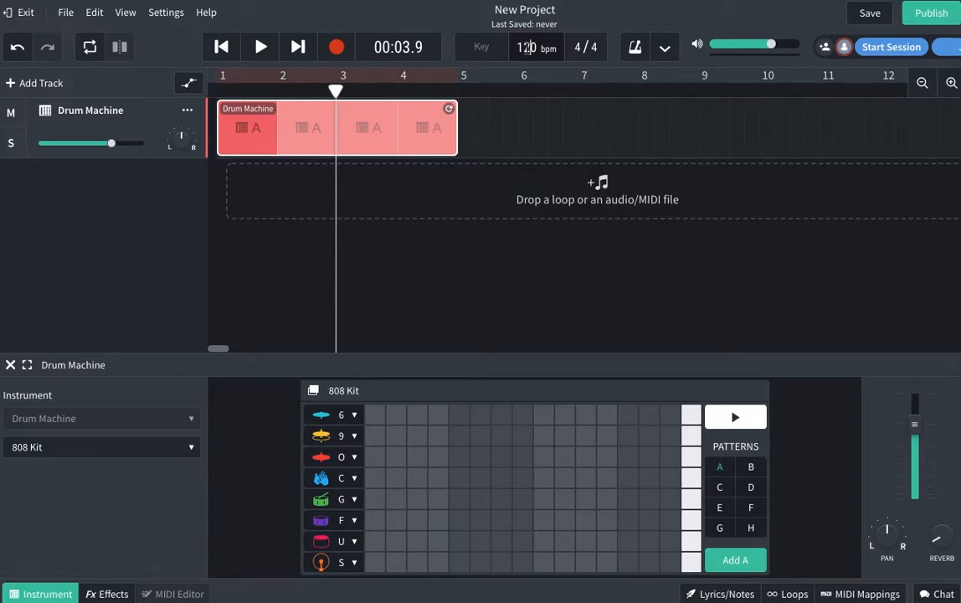
Set the project tempo to 130 bpm and return the playhead to the start.
{"action": "left_click_drag", "start_coordinate": [537, 48], "coordinate": [475, 42]}
{"action": "type", "text": "130"}
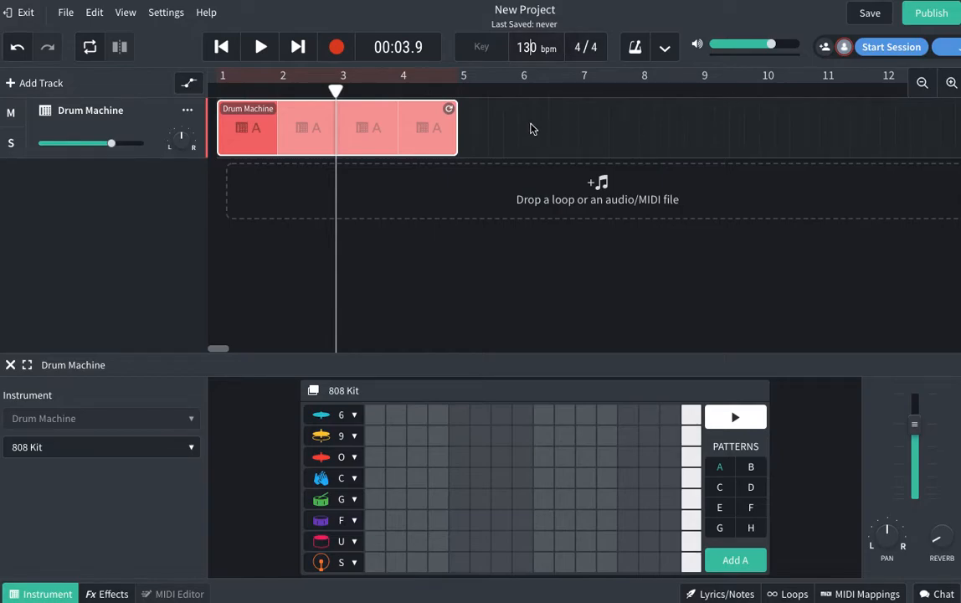
{"action": "key", "text": "Return"}
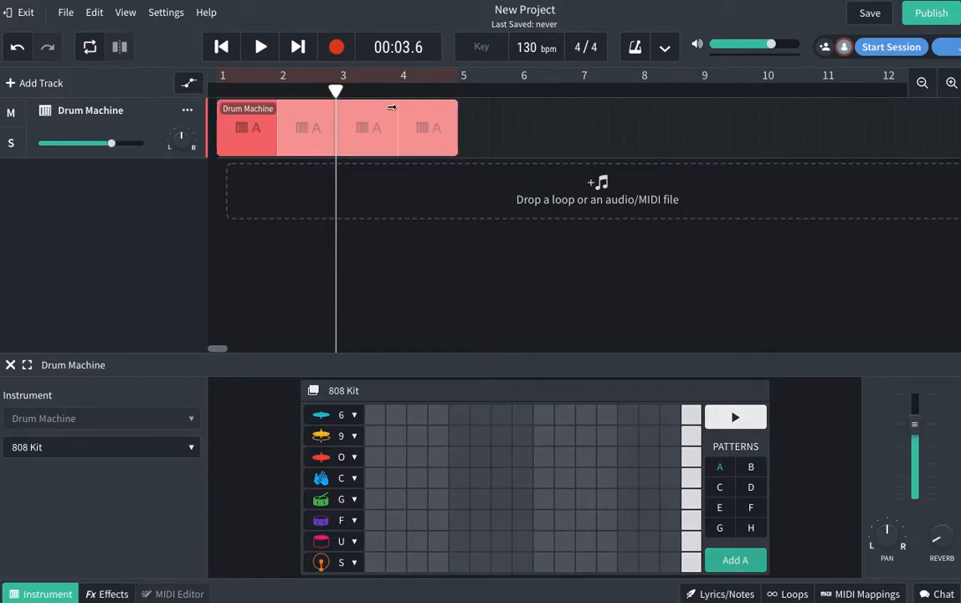
{"action": "left_click", "coordinate": [221, 47]}
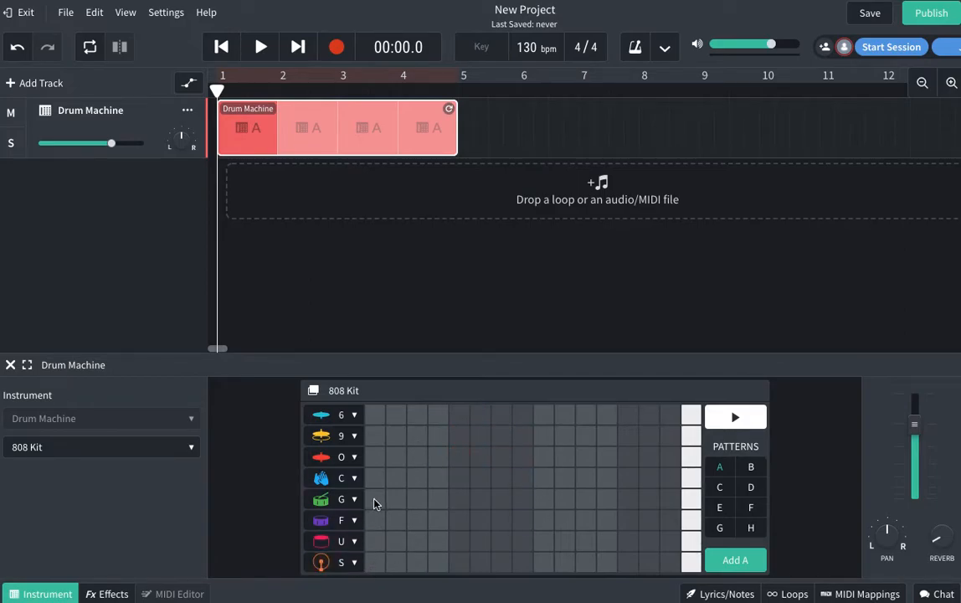
Place an S-row kick on step 1 and an F-row snare on step 9 of pattern A, and preview it.
{"action": "left_click", "coordinate": [375, 563]}
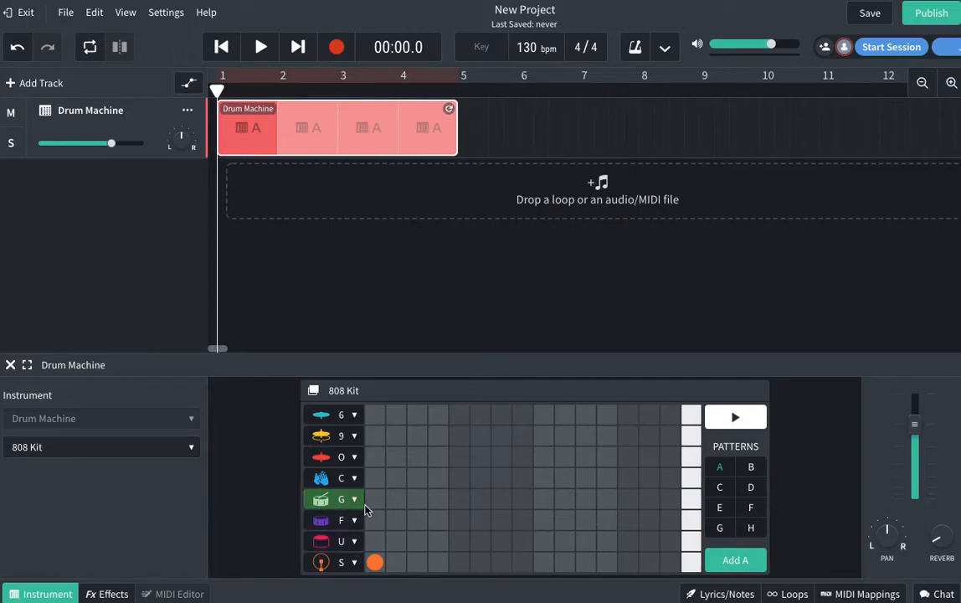
{"action": "left_click", "coordinate": [322, 524]}
{"action": "left_click", "coordinate": [408, 448]}
{"action": "left_click", "coordinate": [544, 522]}
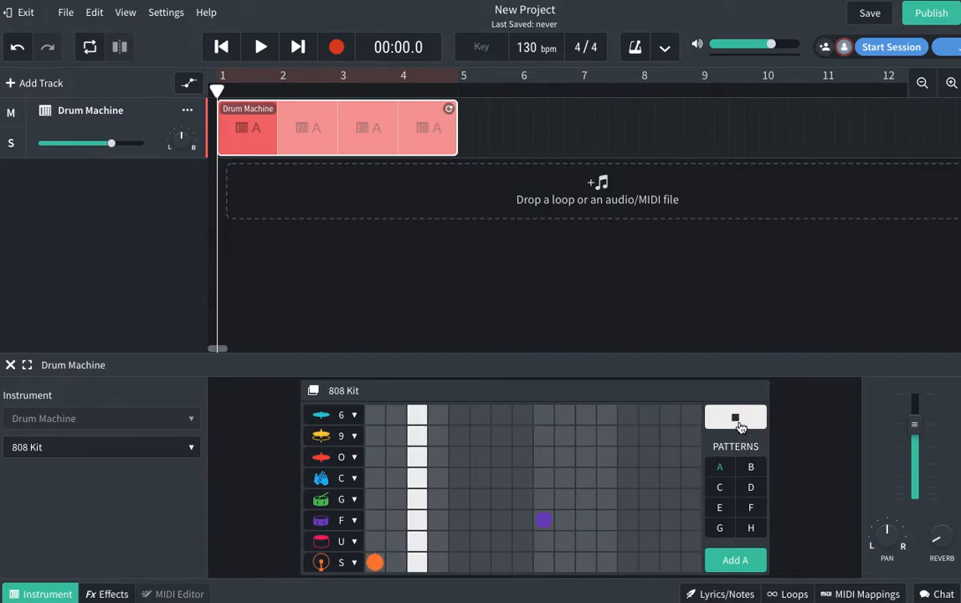
{"action": "left_click", "coordinate": [737, 423]}
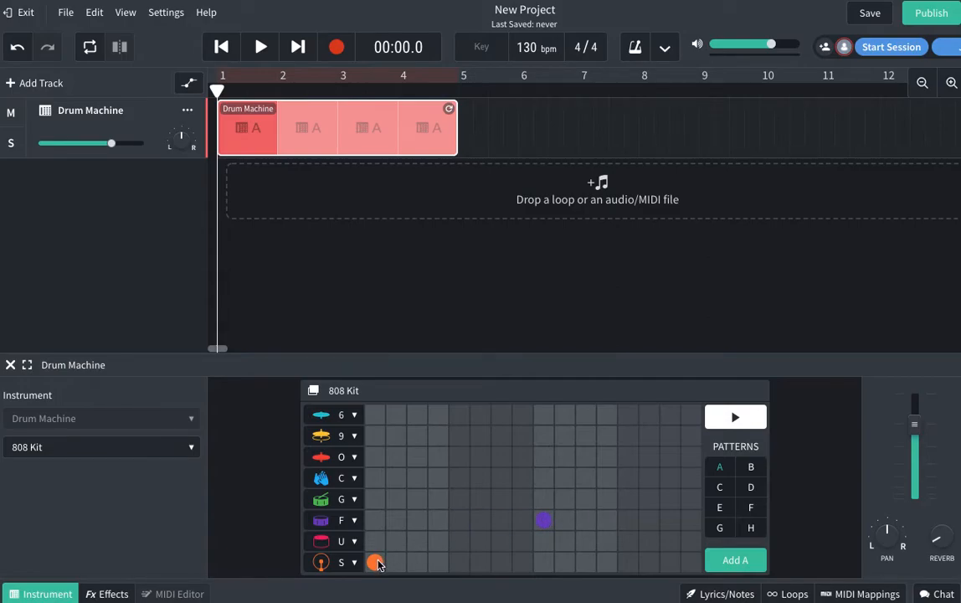
Add O-row cymbal hits on steps 1, 2, 4, 6, 7, 10, 12, 14, 15 and 16 of pattern A, and preview it.
{"action": "left_click", "coordinate": [322, 458]}
{"action": "left_click_drag", "start_coordinate": [381, 460], "coordinate": [392, 461]}
{"action": "left_click", "coordinate": [683, 459]}
{"action": "left_click", "coordinate": [563, 459]}
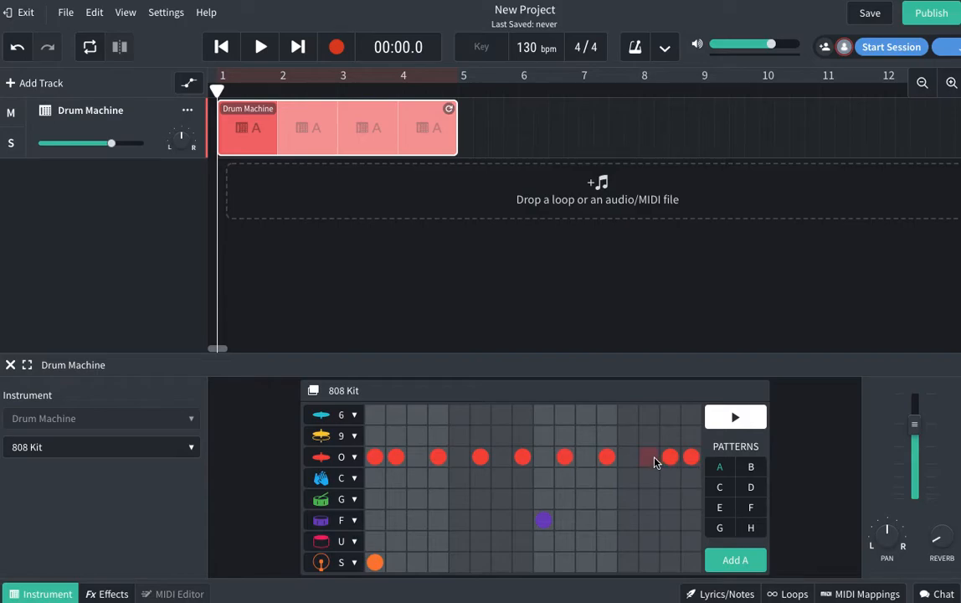
{"action": "left_click", "coordinate": [651, 460]}
{"action": "left_click", "coordinate": [735, 420]}
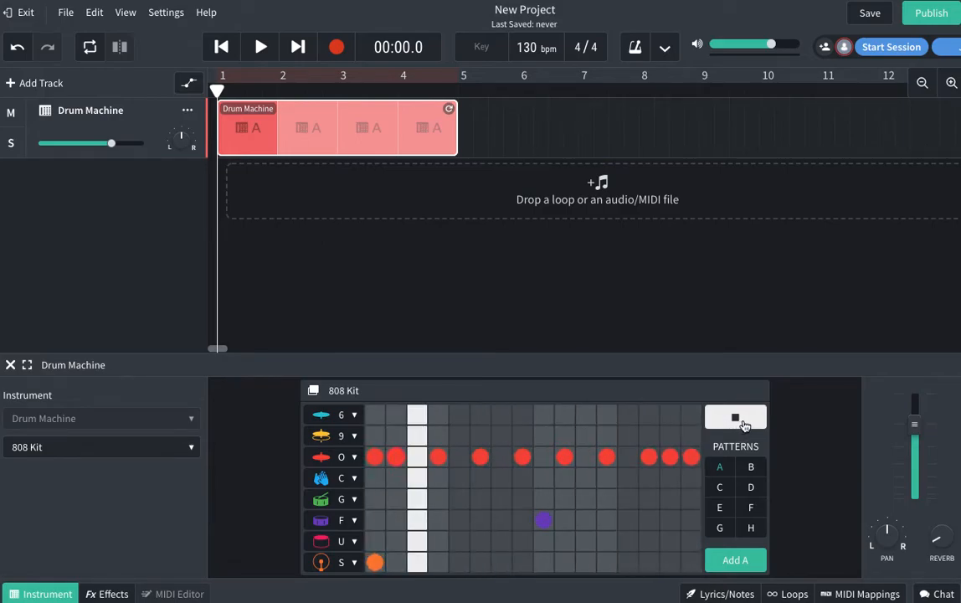
{"action": "left_click", "coordinate": [743, 421]}
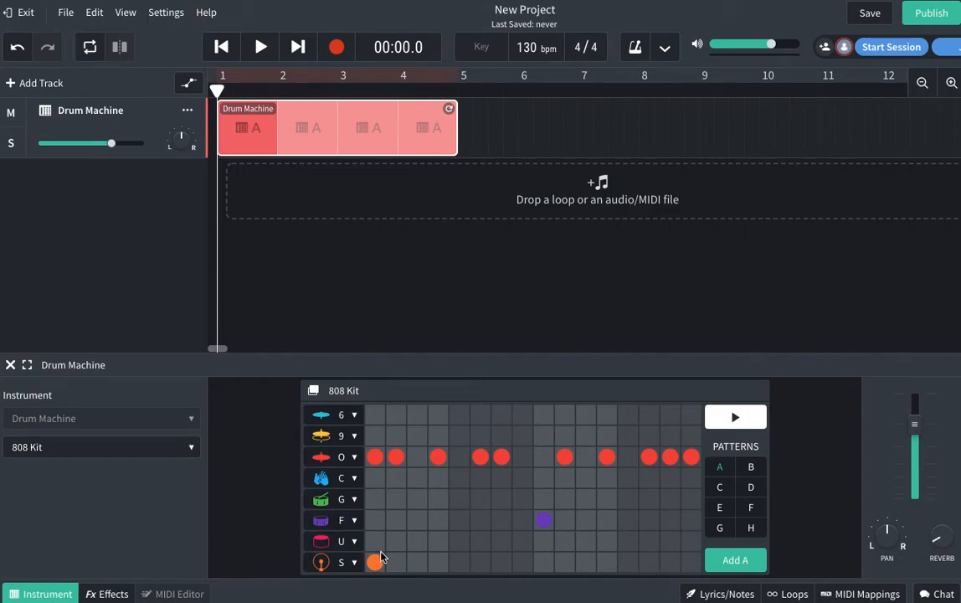
Add pattern A hits on S step 12, F step 15 and 9 step 13, try a C-row clap on step 3, and preview.
{"action": "left_click", "coordinate": [607, 562]}
{"action": "left_click", "coordinate": [670, 520]}
{"action": "left_click", "coordinate": [417, 479]}
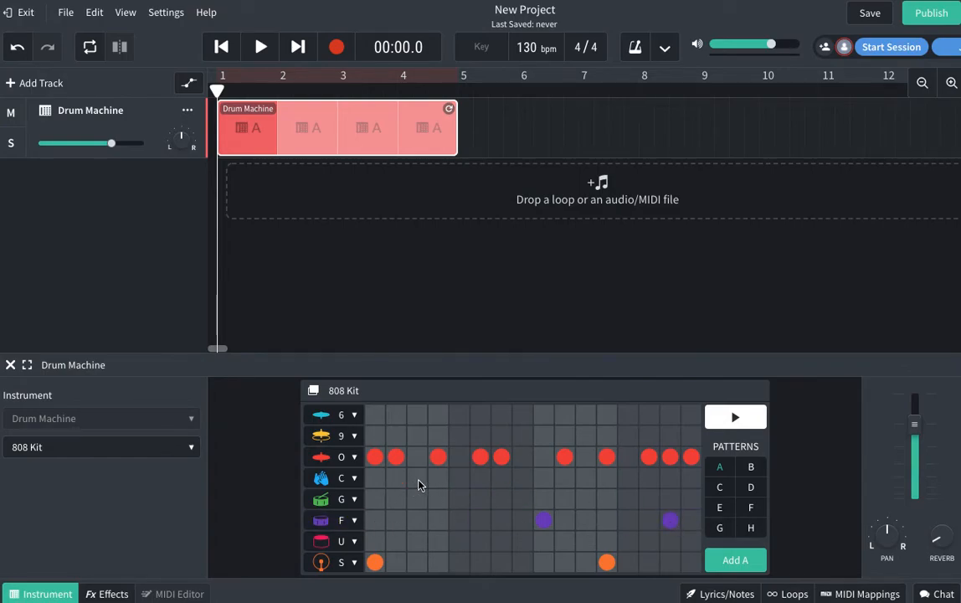
{"action": "left_click", "coordinate": [629, 439]}
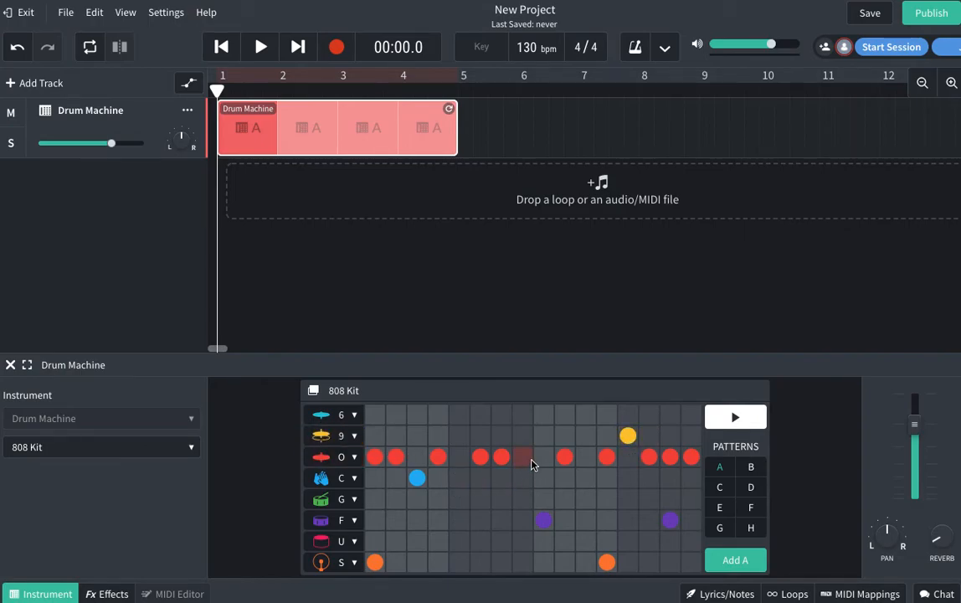
{"action": "left_click", "coordinate": [736, 419]}
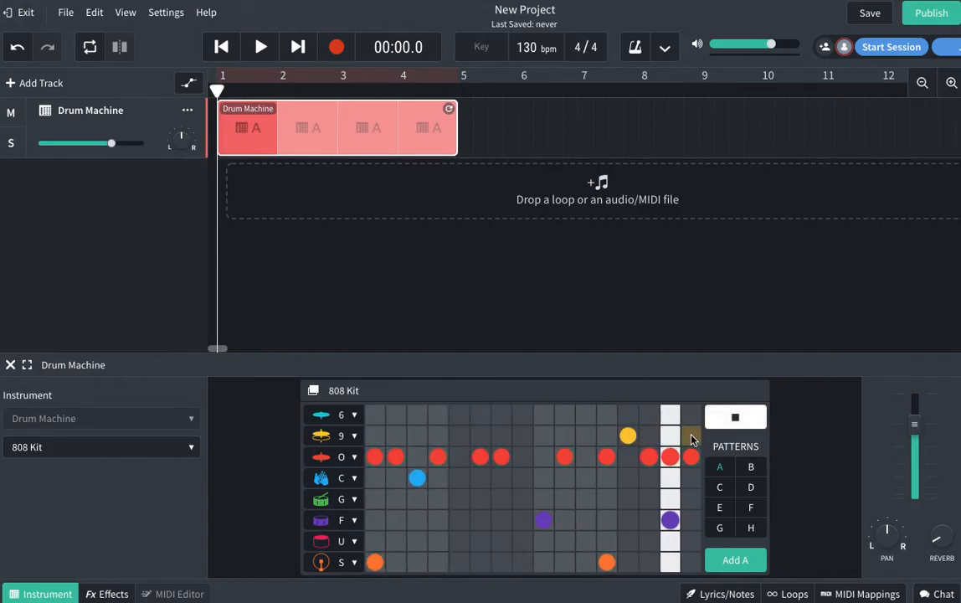
{"action": "left_click", "coordinate": [734, 421]}
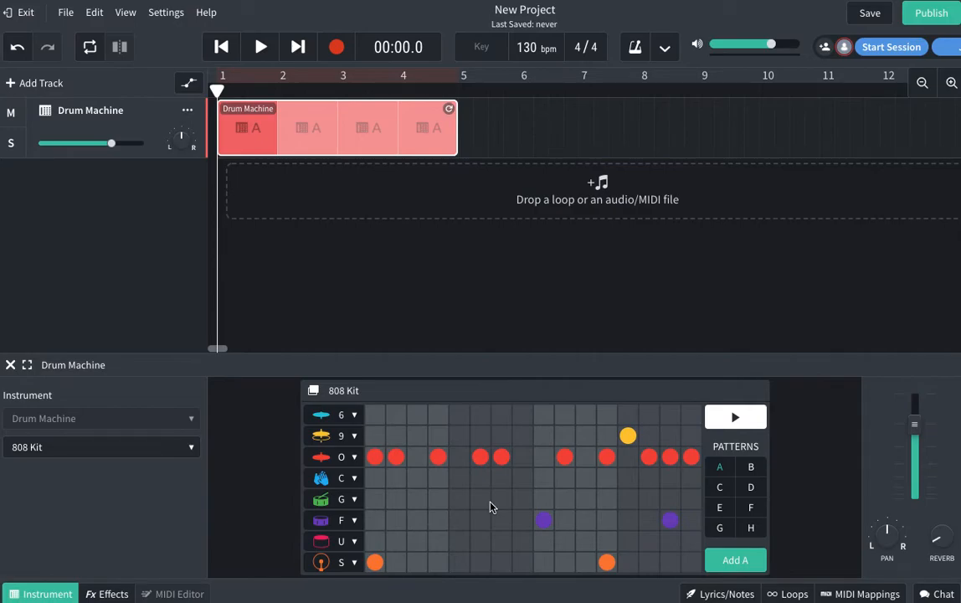
Try the Sinister Trap drum kit on the Drum Machine track and preview pattern A with it.
{"action": "key", "text": "o"}
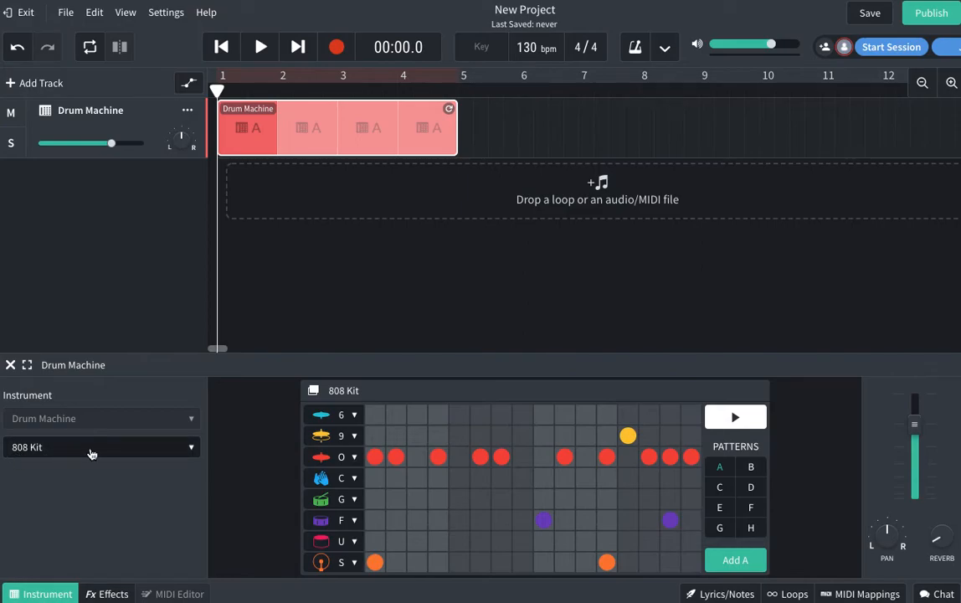
{"action": "left_click", "coordinate": [177, 452]}
{"action": "left_click", "coordinate": [67, 416]}
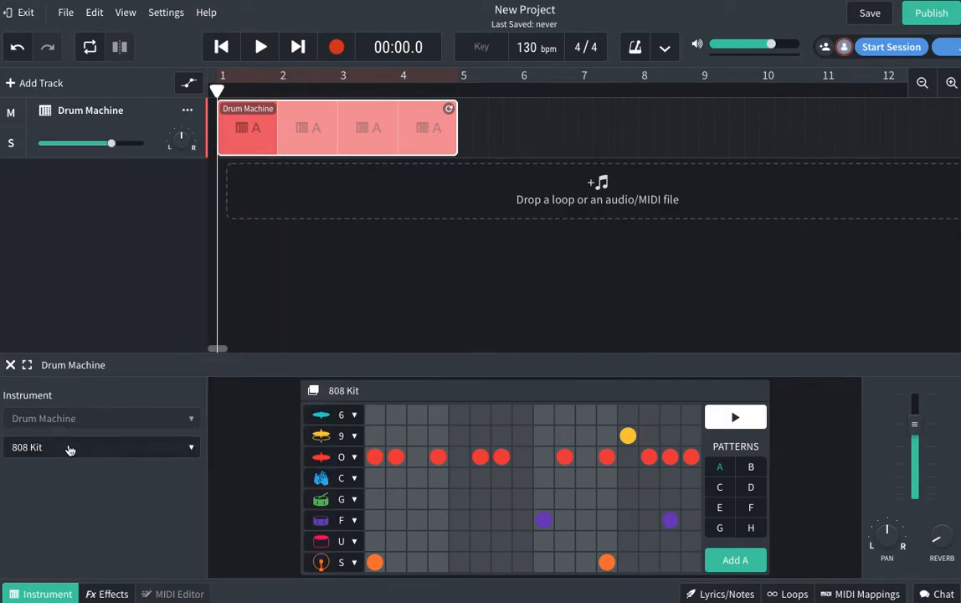
{"action": "left_click", "coordinate": [127, 450]}
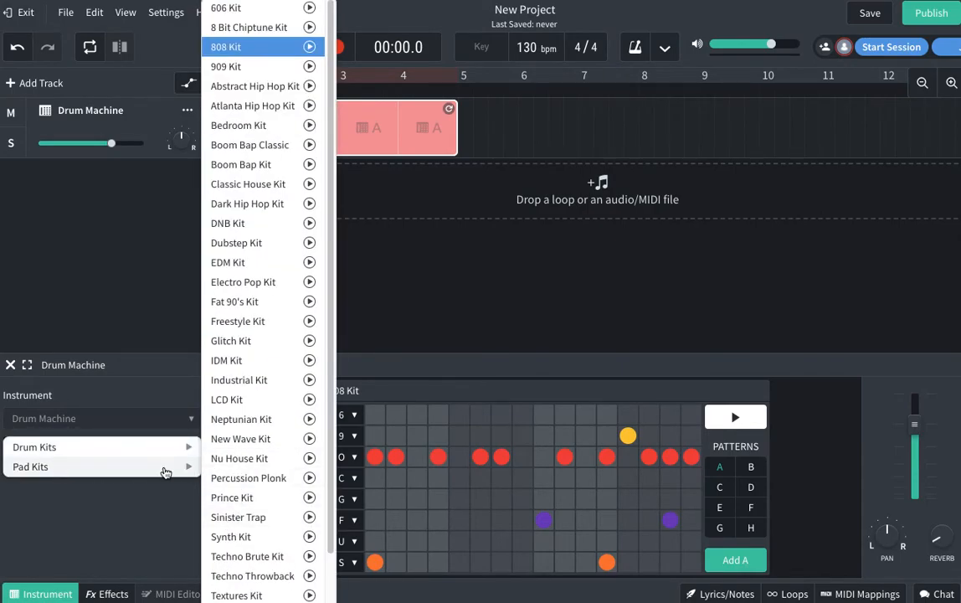
{"action": "scroll", "coordinate": [240, 409], "scroll_direction": "down", "scroll_amount": 2}
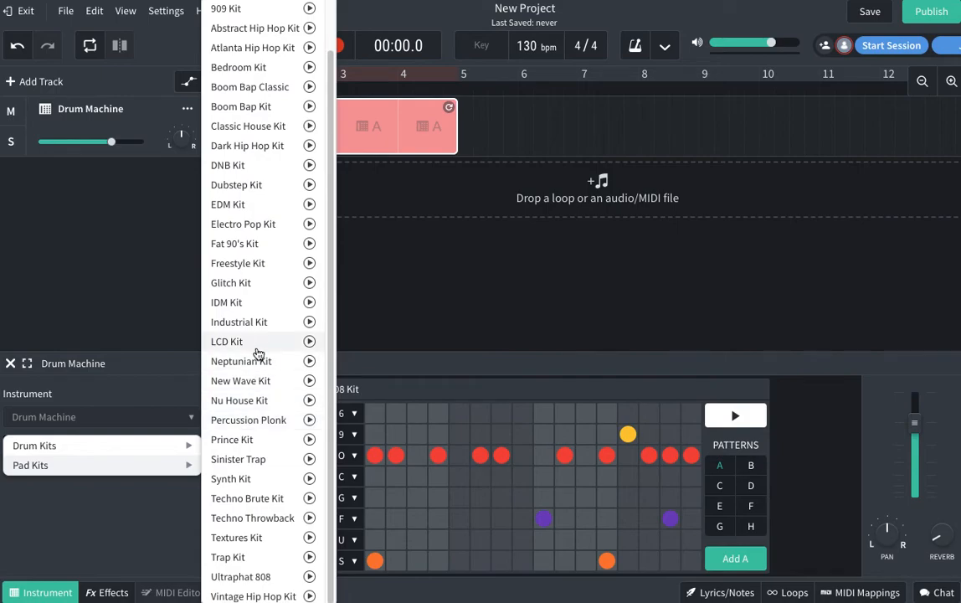
{"action": "left_click", "coordinate": [258, 466]}
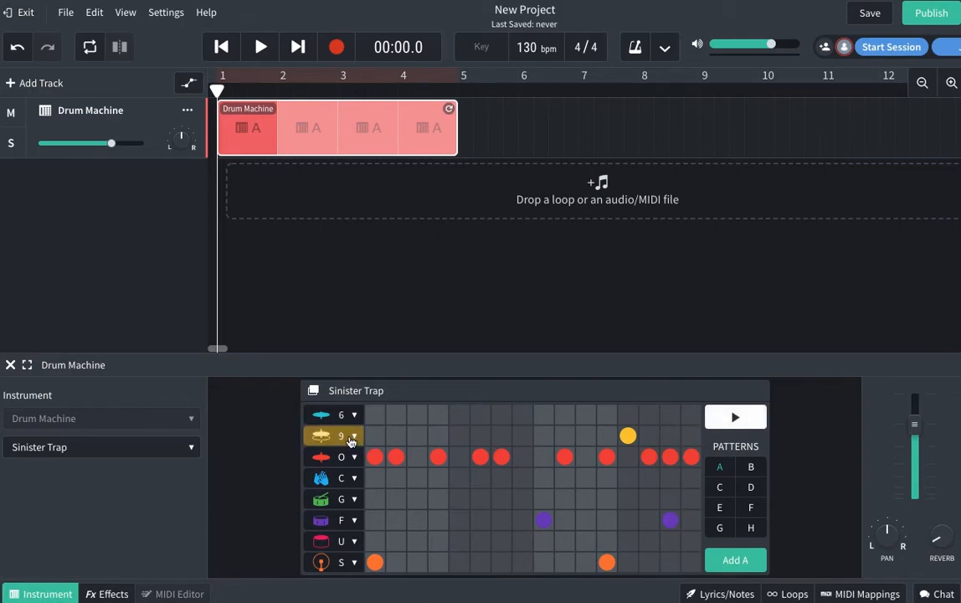
{"action": "left_click", "coordinate": [744, 421]}
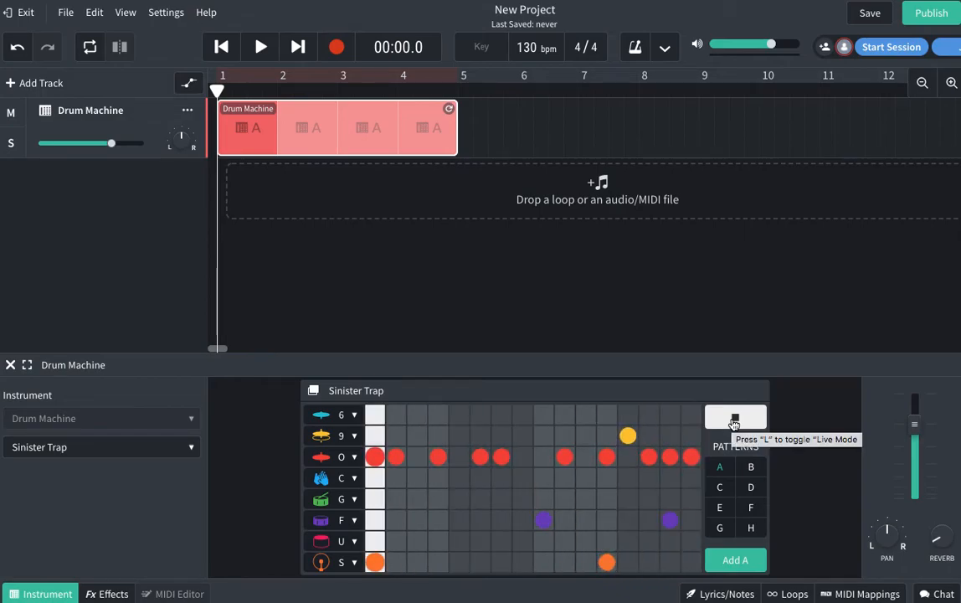
{"action": "left_click", "coordinate": [735, 419]}
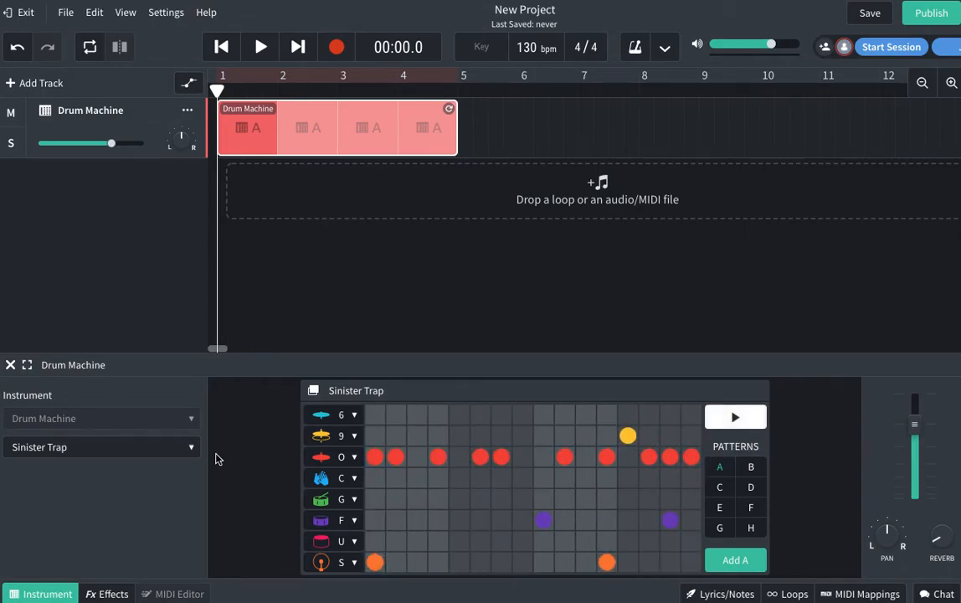
Change the drum kit to Atlanta Hip Hop Kit and preview pattern A with it.
{"action": "left_click", "coordinate": [184, 450]}
{"action": "mouse_move", "coordinate": [125, 467]}
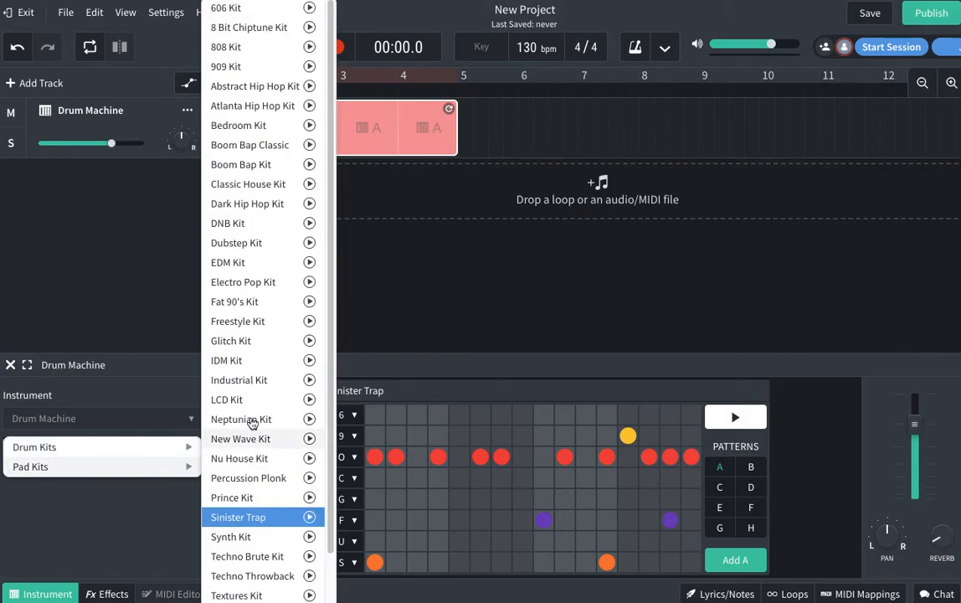
{"action": "left_click", "coordinate": [242, 106]}
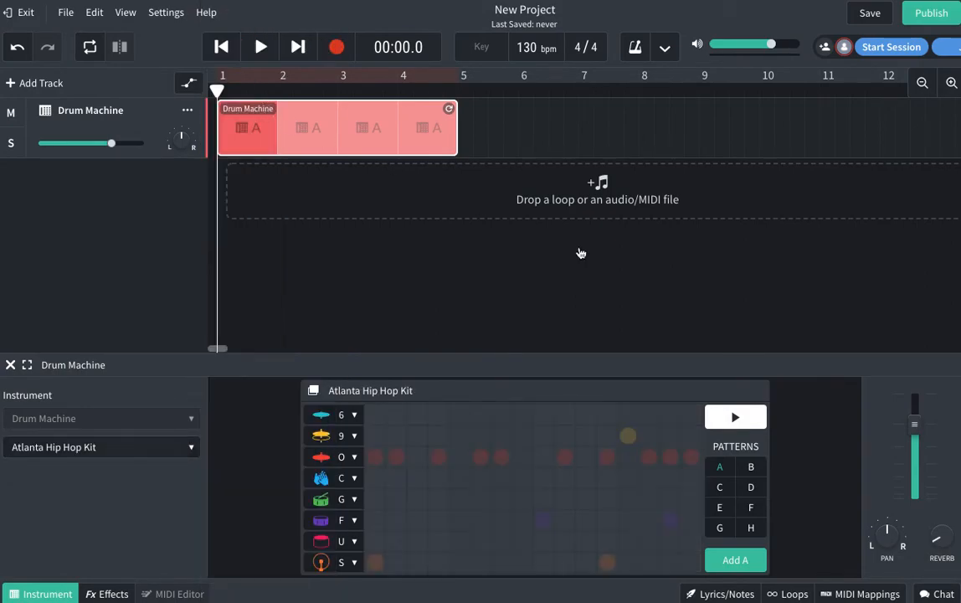
{"action": "left_click", "coordinate": [734, 418]}
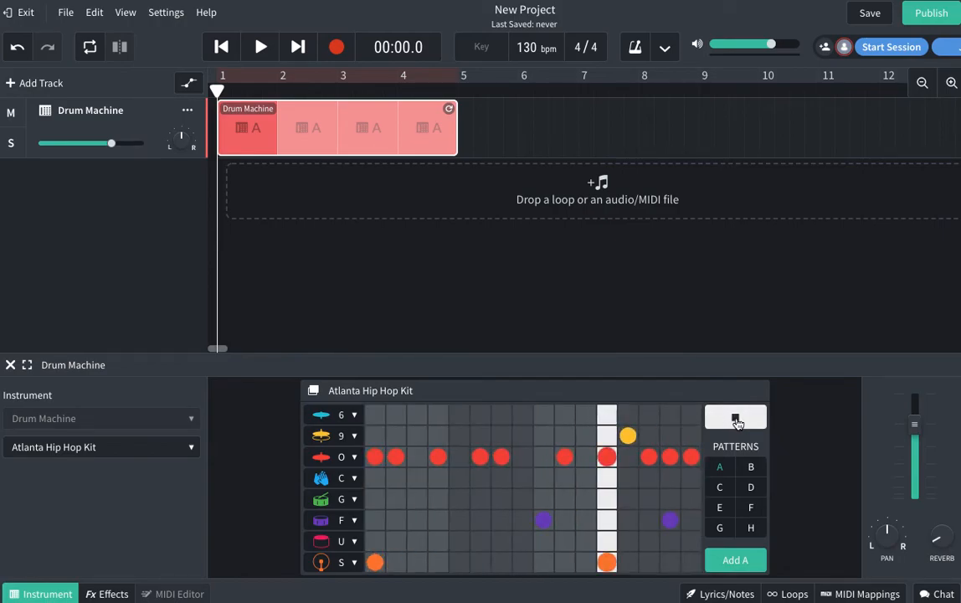
{"action": "left_click", "coordinate": [736, 419]}
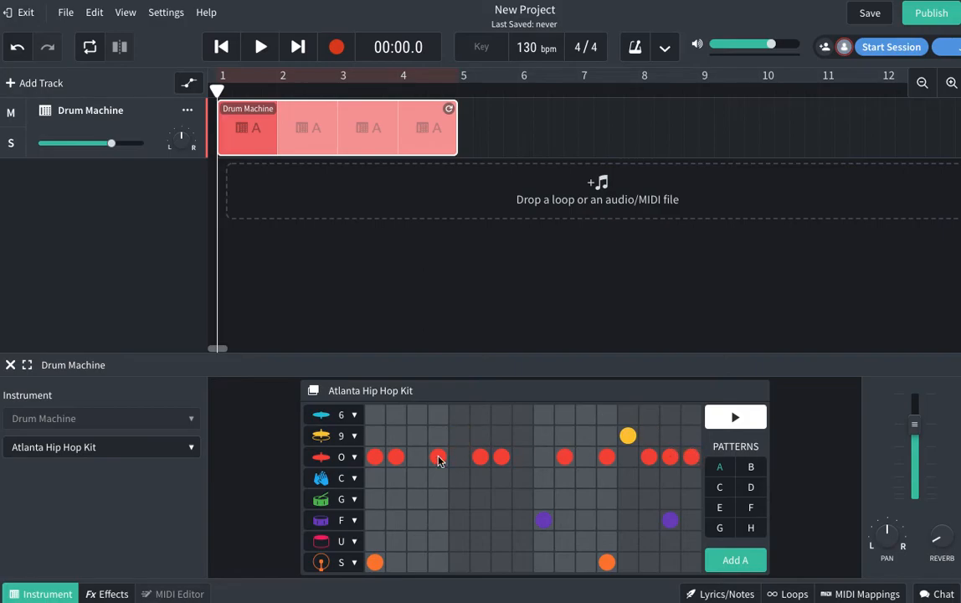
{"action": "left_click", "coordinate": [160, 450]}
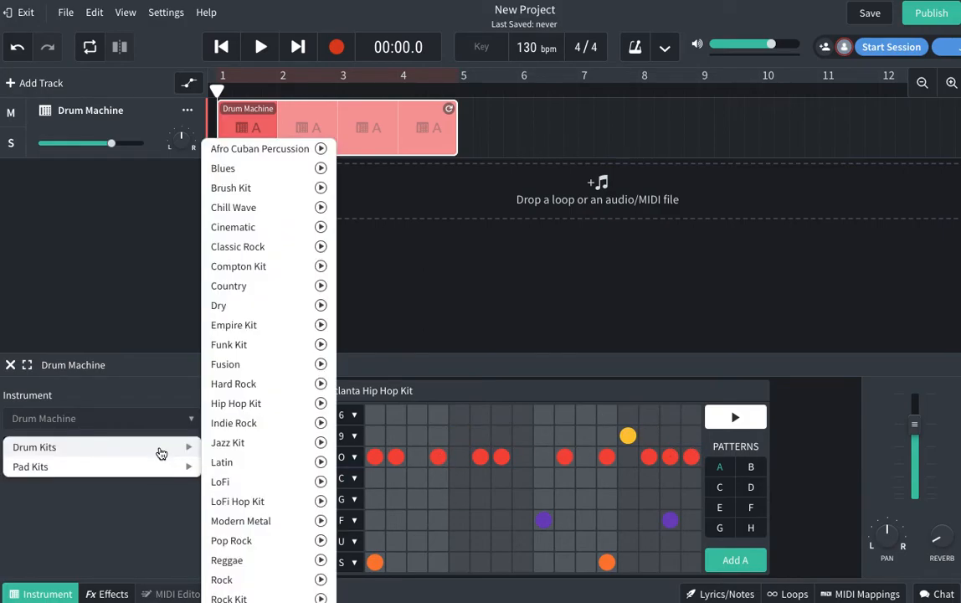
{"action": "left_click", "coordinate": [103, 502]}
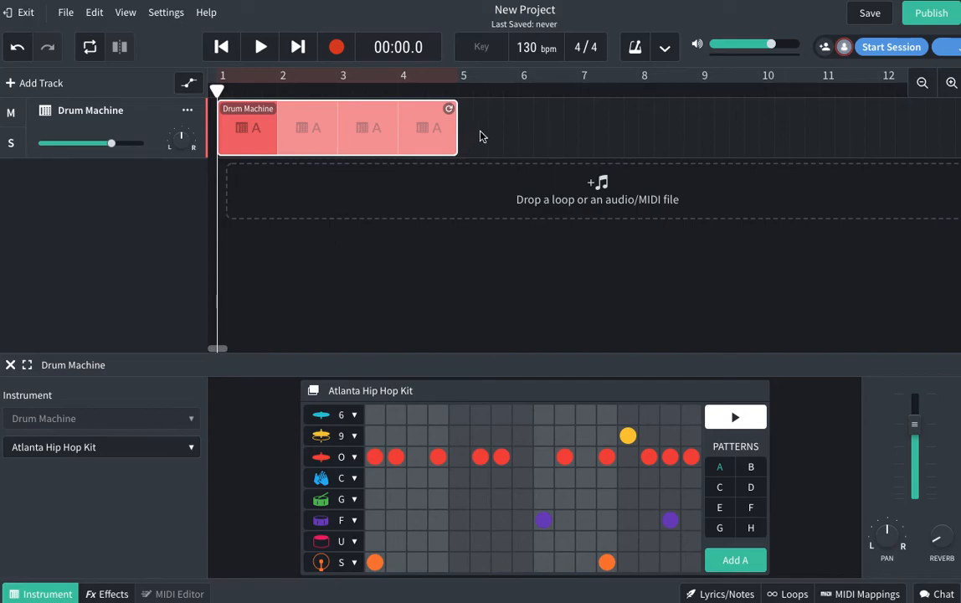
Switch to drum pattern B and clear all of its existing hits.
{"action": "left_click", "coordinate": [754, 470]}
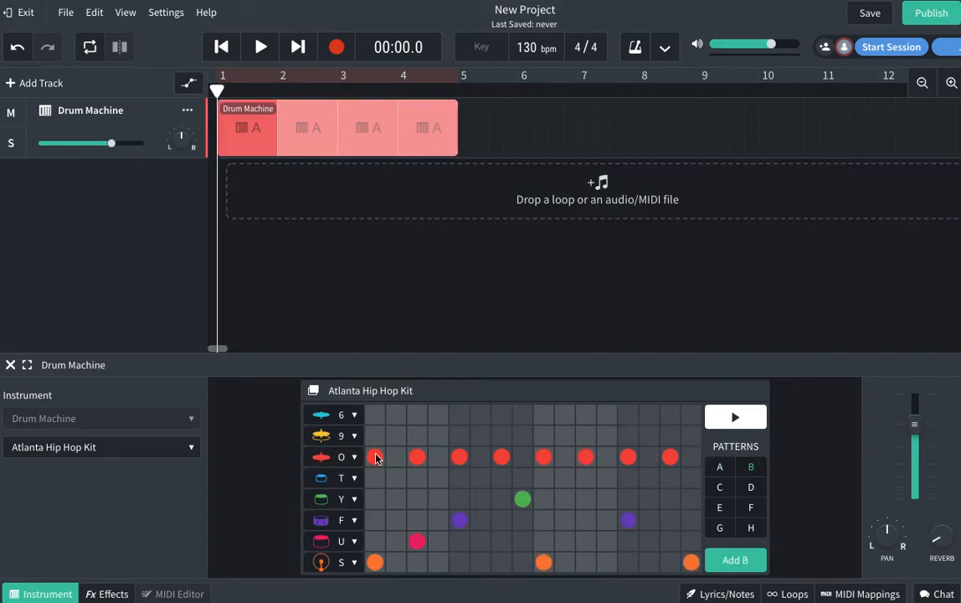
{"action": "left_click", "coordinate": [375, 562]}
{"action": "left_click", "coordinate": [460, 520]}
{"action": "left_click", "coordinate": [523, 500]}
{"action": "left_click", "coordinate": [417, 542]}
{"action": "left_click", "coordinate": [624, 525]}
{"action": "left_click", "coordinate": [544, 562]}
{"action": "left_click", "coordinate": [691, 561]}
{"action": "left_click_drag", "start_coordinate": [671, 457], "coordinate": [373, 458]}
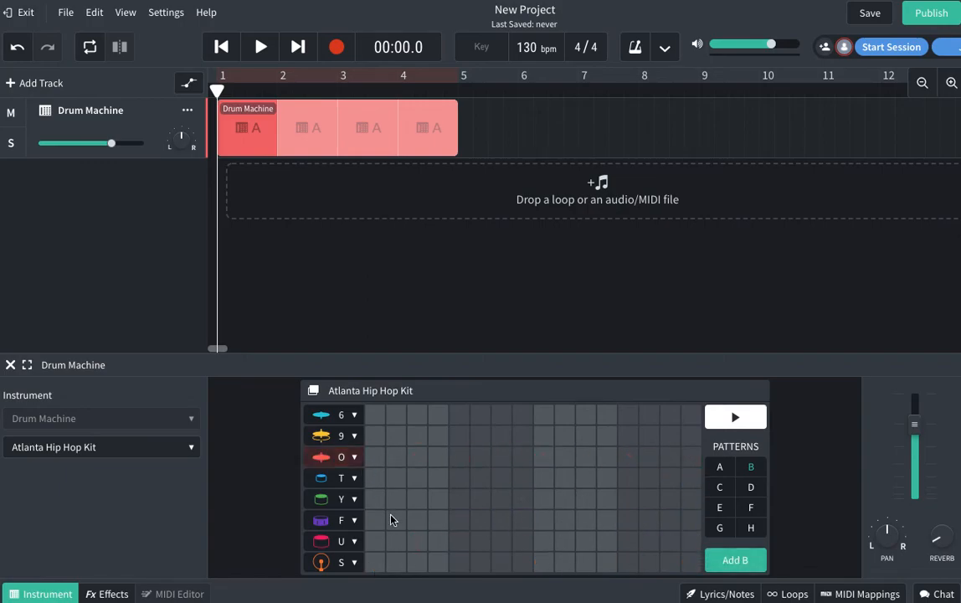
Program pattern B with F on step 9, O on steps 1, 3, 4, 7, 9, 12, 13, 15 and 16, and 9 on steps 4 and 14.
{"action": "left_click", "coordinate": [376, 562]}
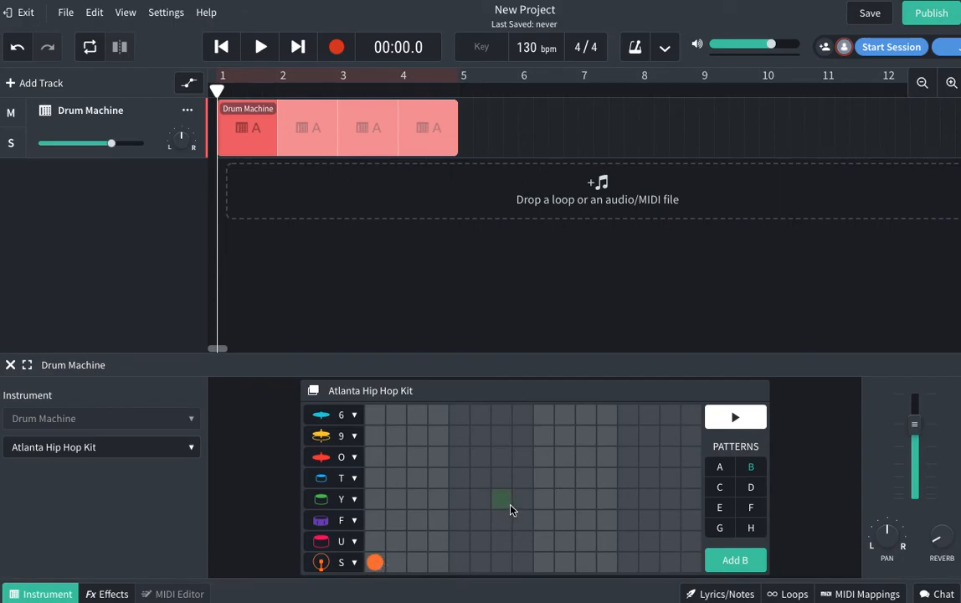
{"action": "left_click", "coordinate": [547, 520]}
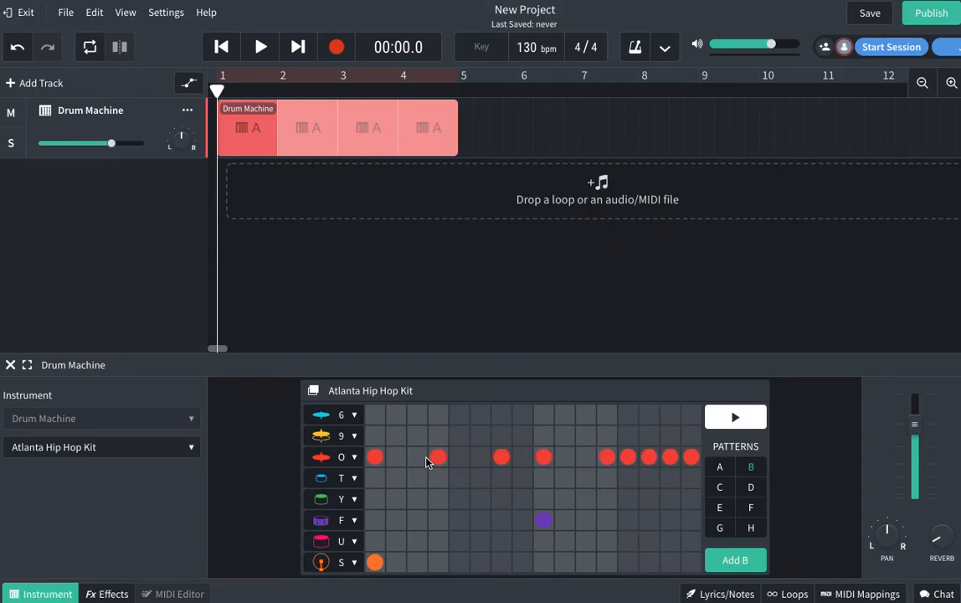
{"action": "left_click", "coordinate": [376, 562]}
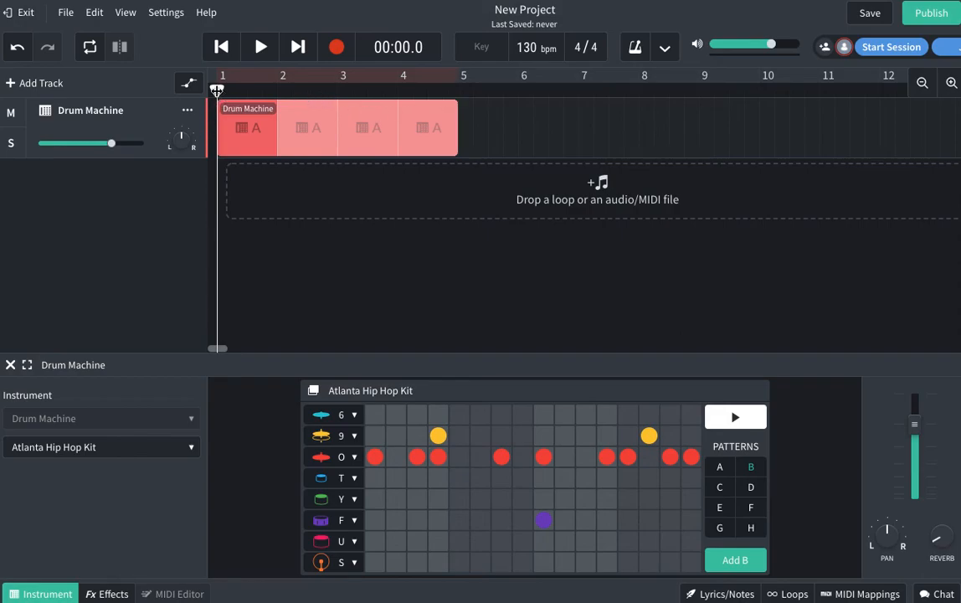
Add pattern B to the track at bar 5, looped to bar 7, and play the arrangement from bar 3.
{"action": "left_click_drag", "start_coordinate": [217, 87], "coordinate": [459, 86]}
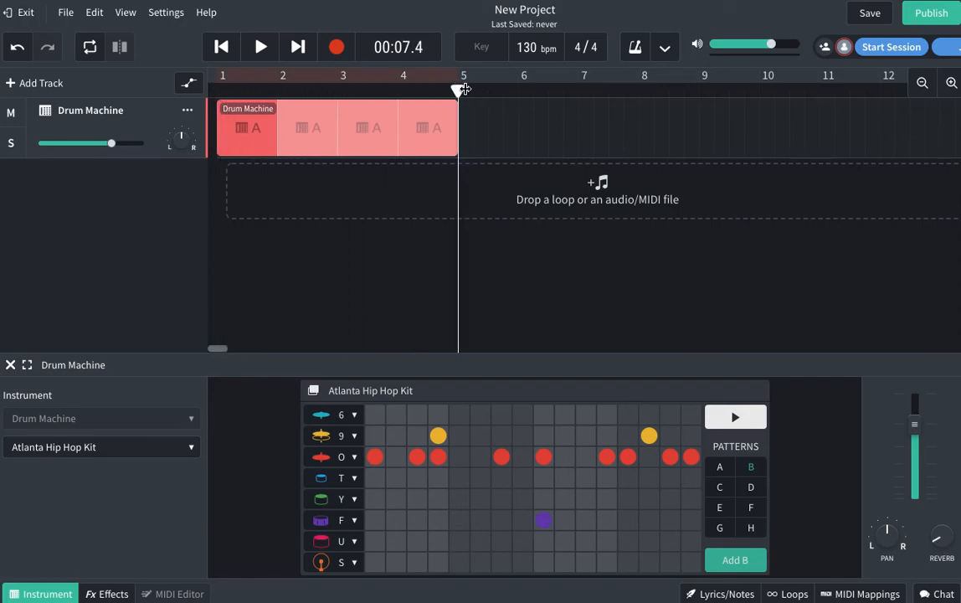
{"action": "left_click", "coordinate": [735, 561]}
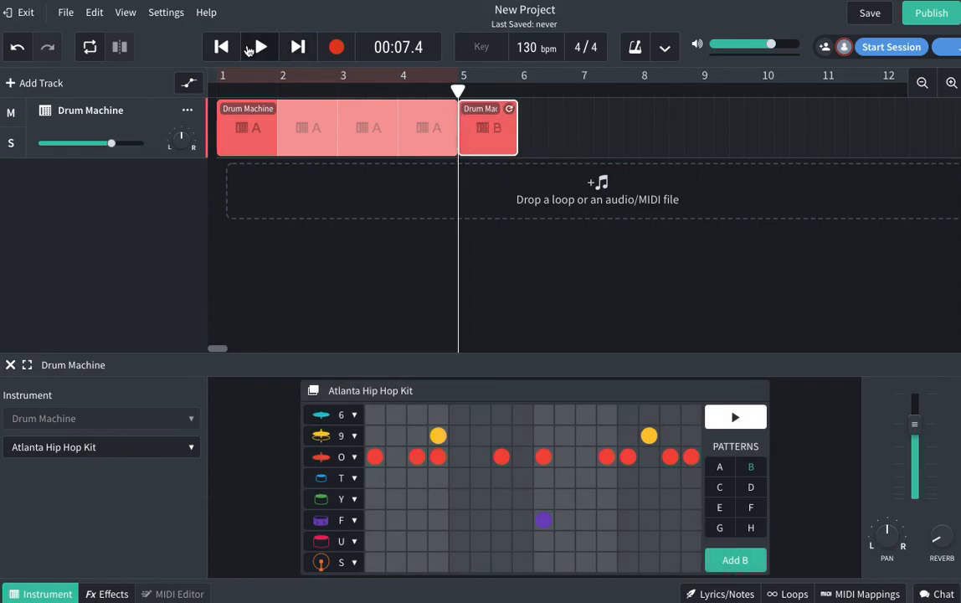
{"action": "left_click", "coordinate": [338, 81]}
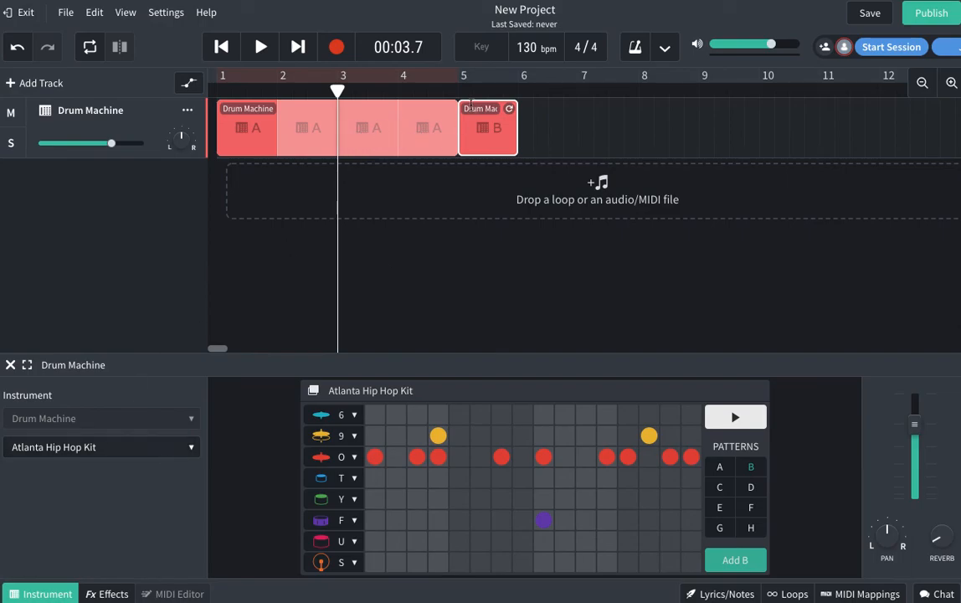
{"action": "mouse_move", "coordinate": [512, 109]}
{"action": "left_mouse_down"}
{"action": "mouse_move", "coordinate": [570, 105]}
{"action": "mouse_move", "coordinate": [519, 106]}
{"action": "left_mouse_up"}
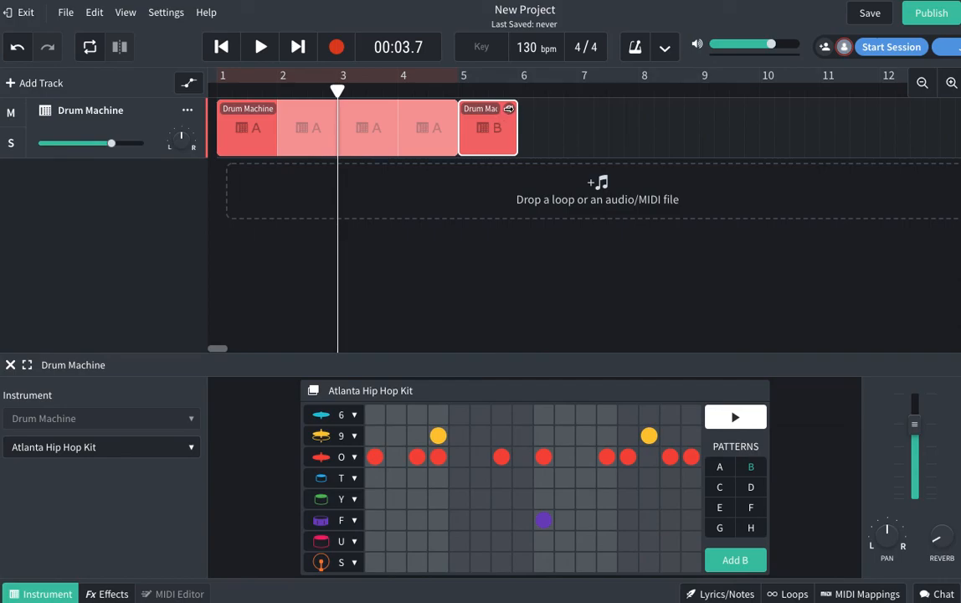
{"action": "left_click_drag", "start_coordinate": [509, 109], "coordinate": [569, 108]}
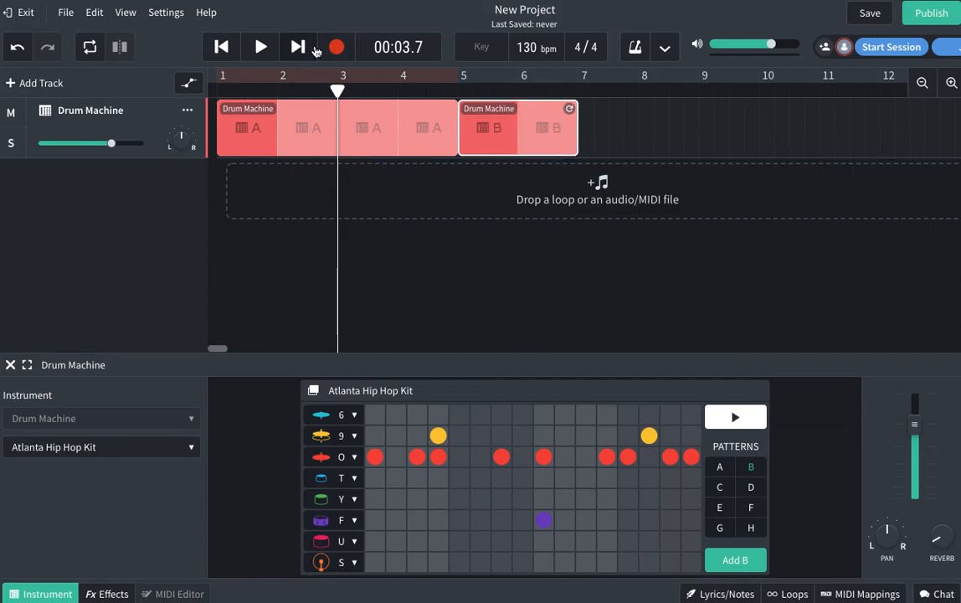
{"action": "left_click", "coordinate": [262, 49]}
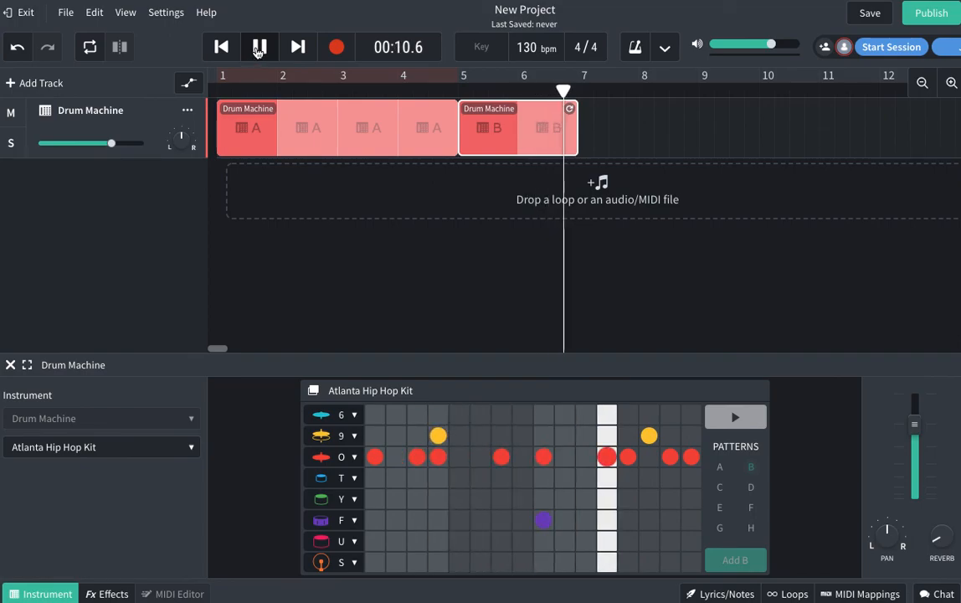
{"action": "left_click", "coordinate": [254, 52]}
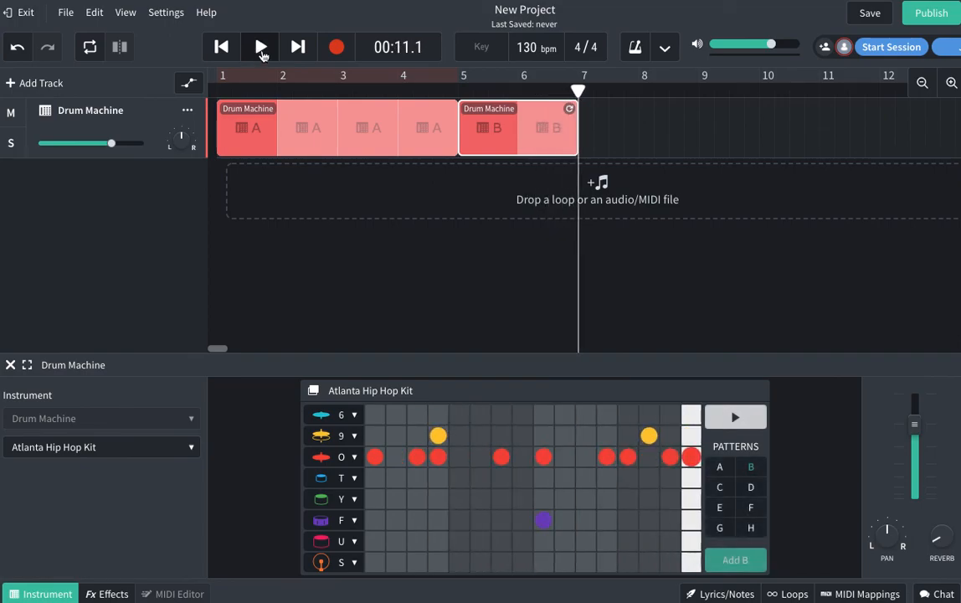
Add pattern A again at bar 7 and extend its loop to bar 9.
{"action": "left_click", "coordinate": [721, 467]}
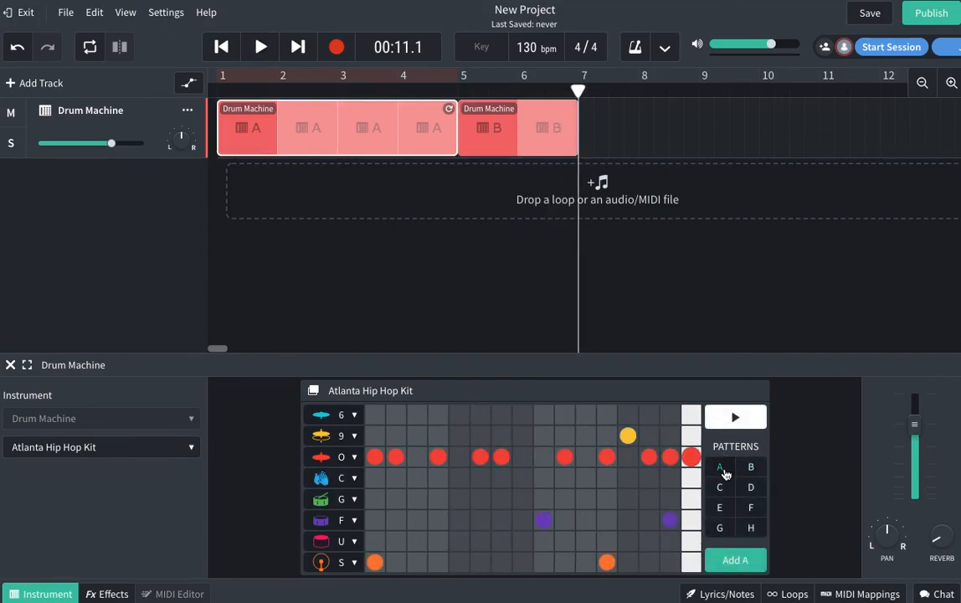
{"action": "left_click", "coordinate": [735, 560]}
{"action": "left_click_drag", "start_coordinate": [624, 122], "coordinate": [702, 126]}
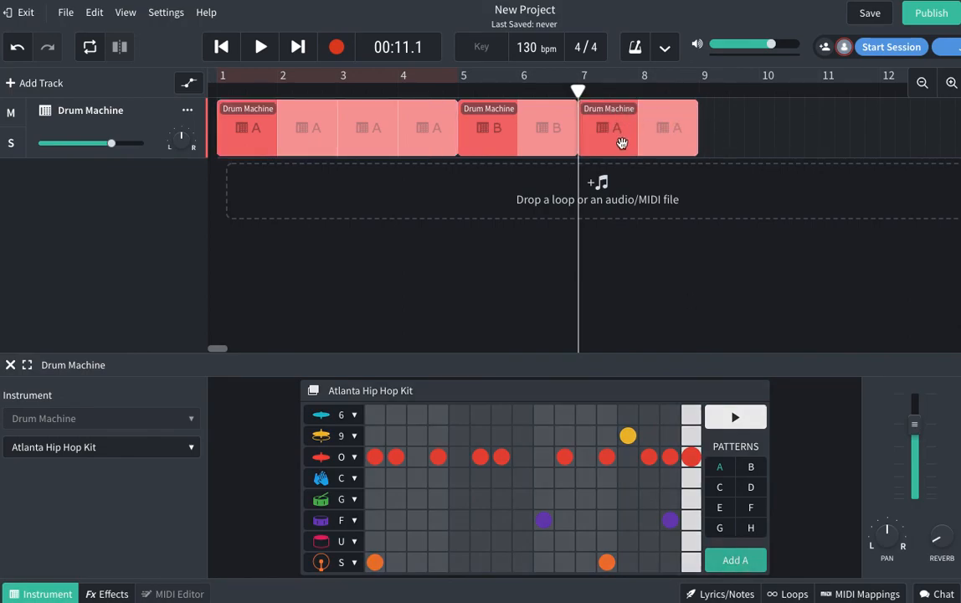